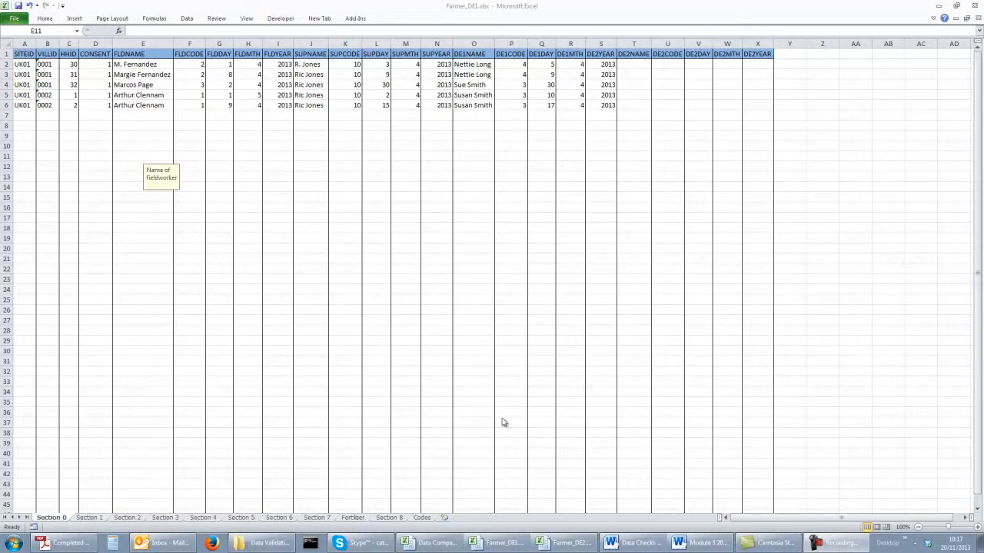
# Switch to the completed questionnaires PDF in Adobe Reader and review the Section 6 and Section 7 pages.
pyautogui.click(48, 544)
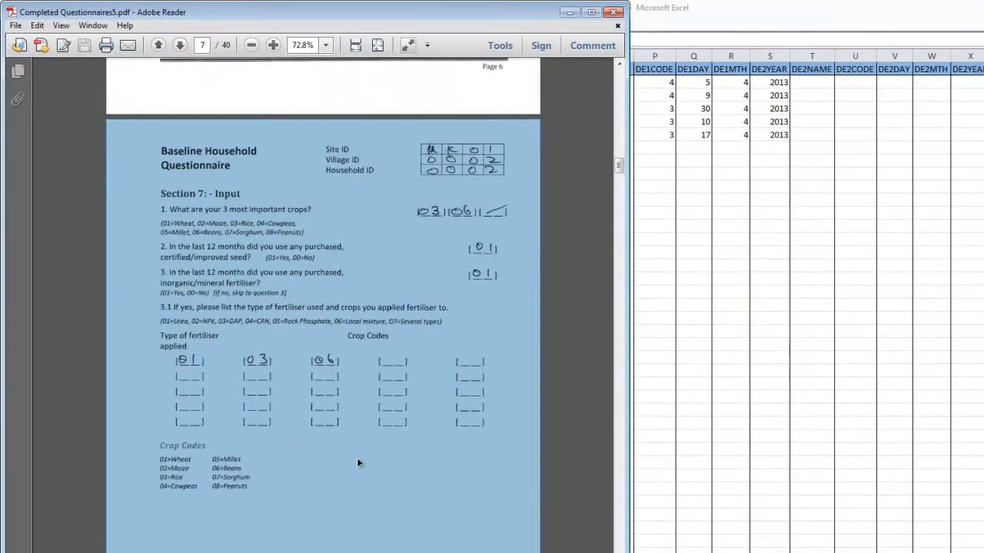
pyautogui.scroll(10, 357, 458)
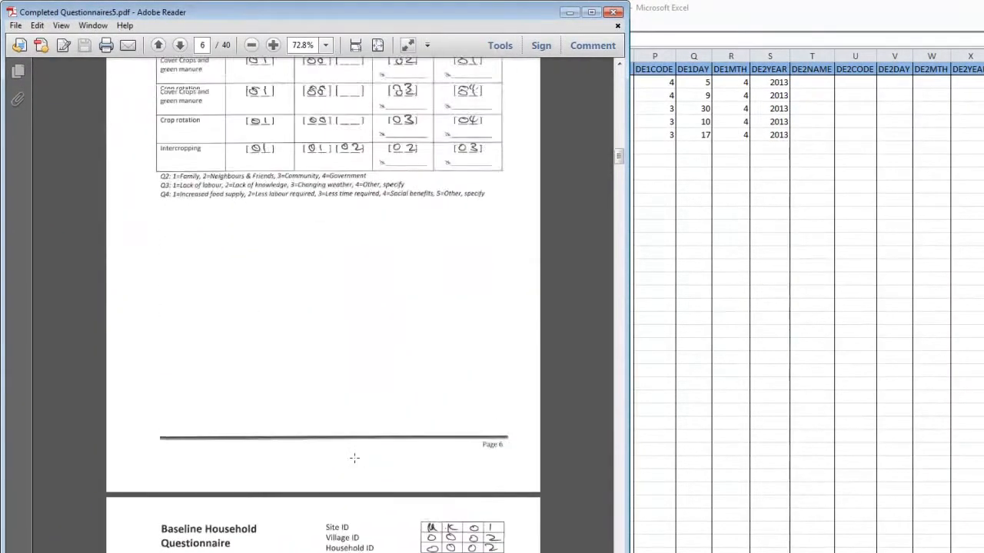
pyautogui.scroll(3, 354, 458)
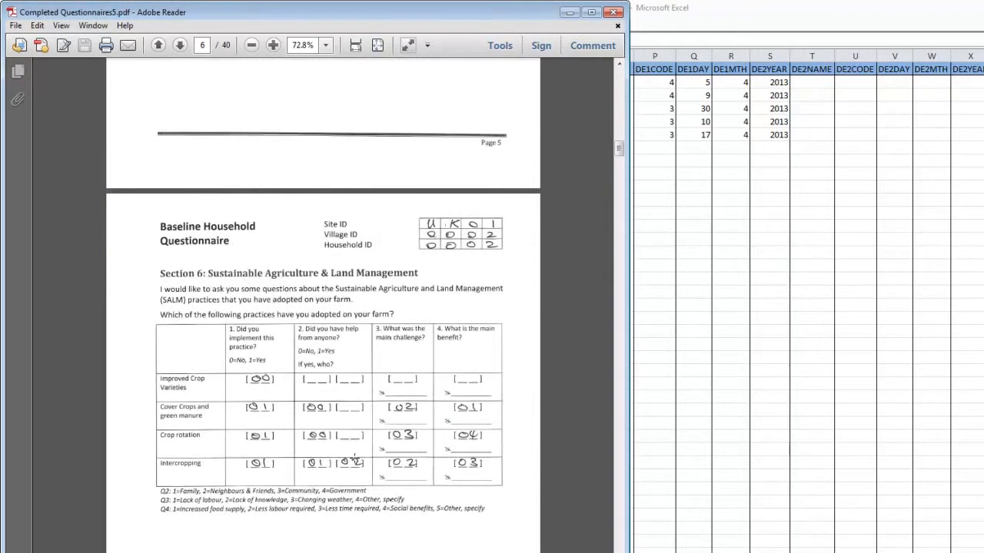
pyautogui.scroll(-18, 353, 457)
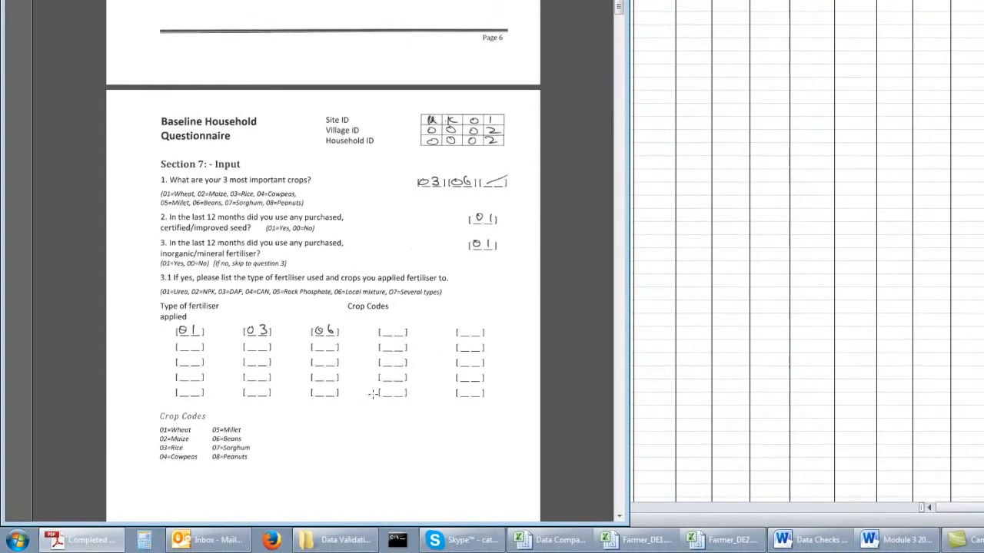
pyautogui.scroll(-5, 372, 393)
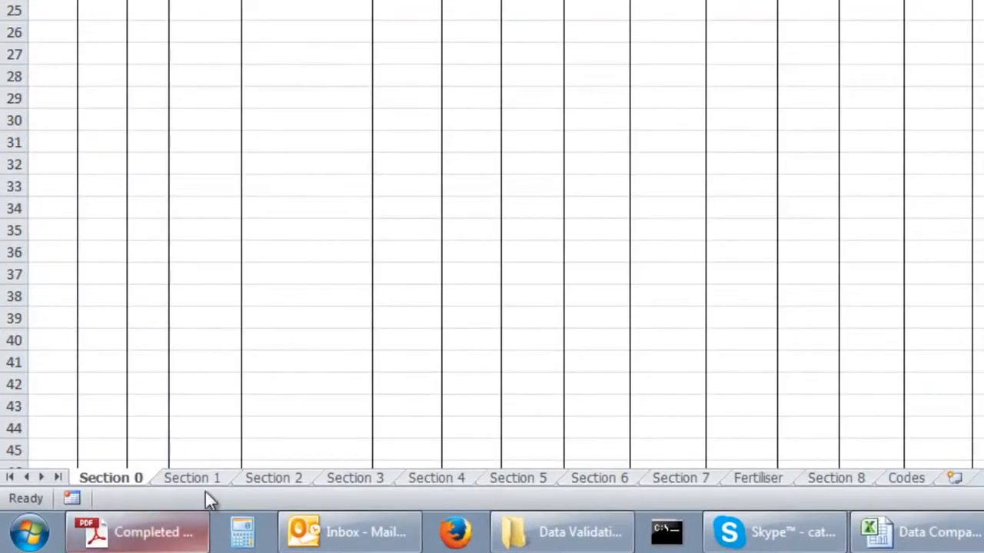
# Review the Fertiliser and Codes sheets of Farmer_DE1.xlsx and the SITEID, VILLID and HHID identifier columns.
pyautogui.click(757, 478)
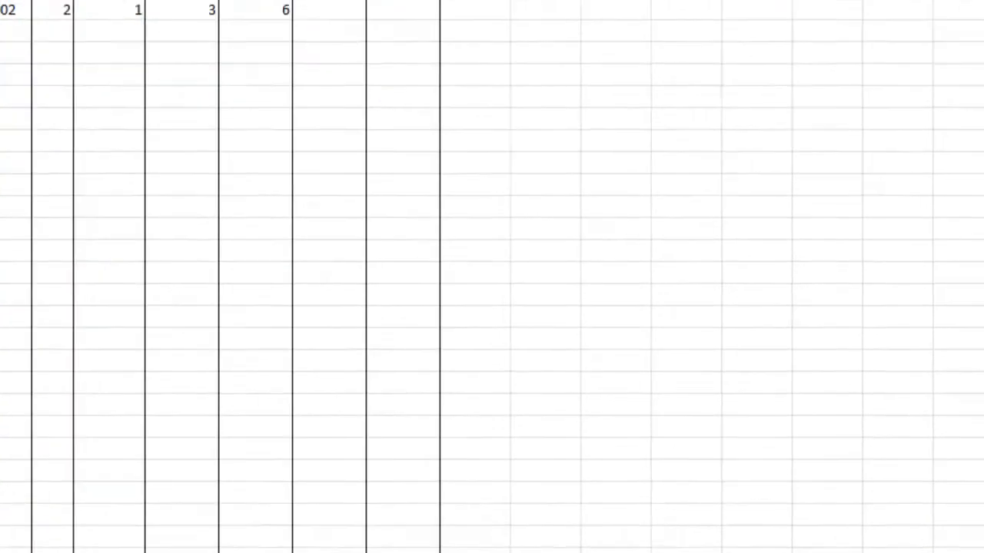
pyautogui.click(665, 489)
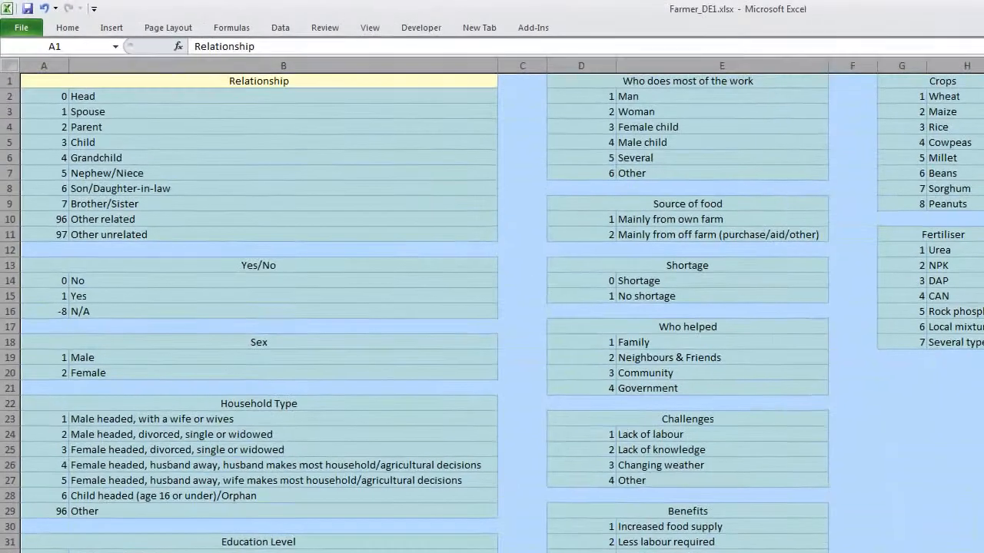
pyautogui.click(63, 515)
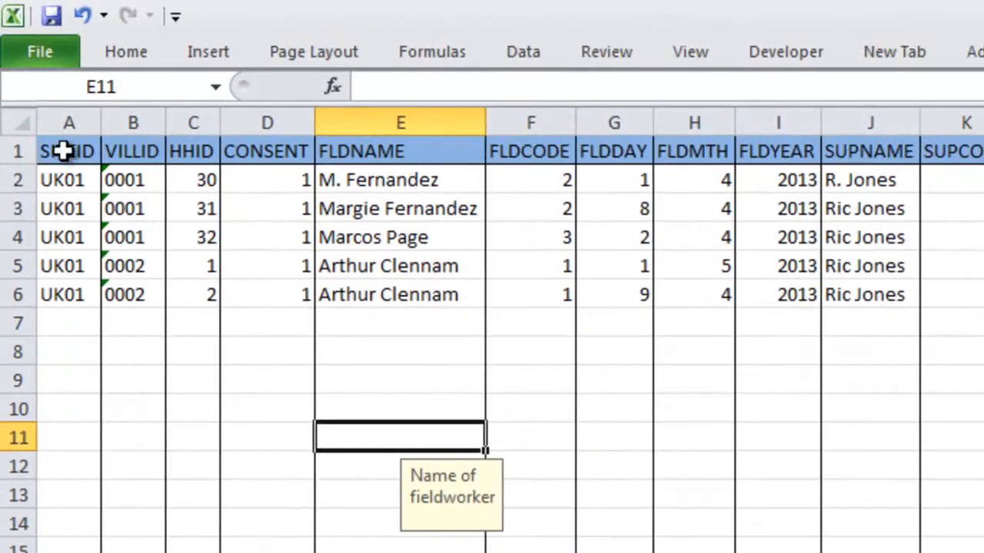
pyautogui.moveTo(64, 151); pyautogui.dragTo(206, 155)
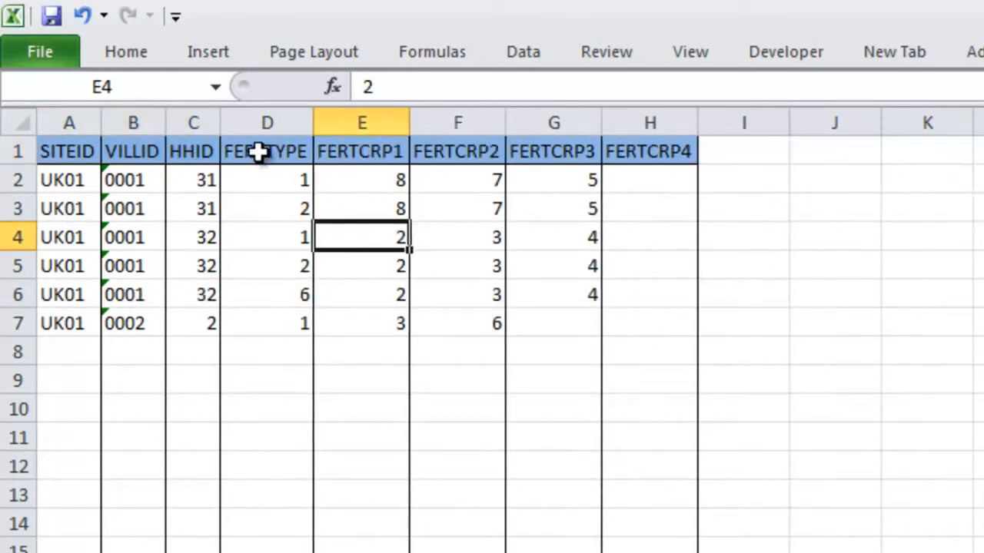
pyautogui.moveTo(259, 153); pyautogui.dragTo(79, 154)
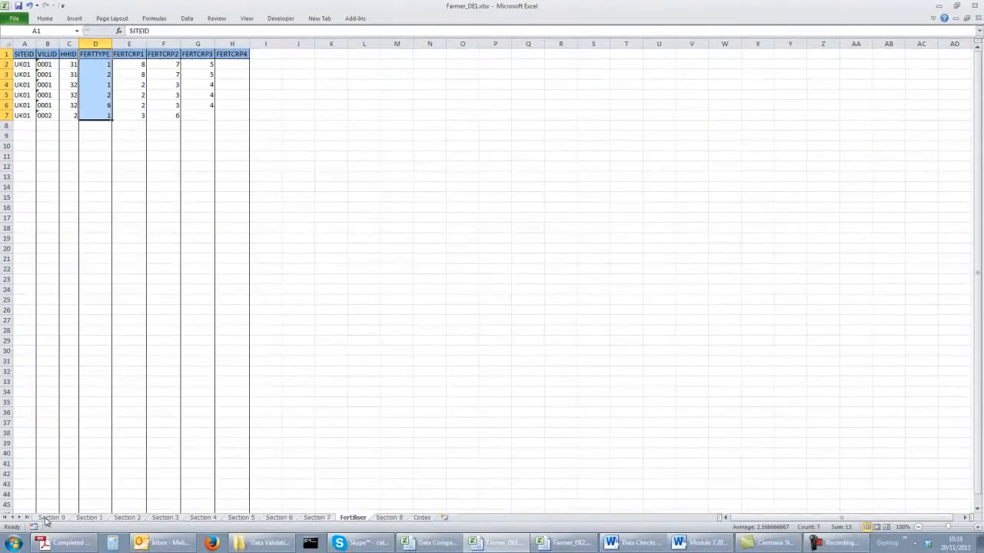
# Sort the Section 0 records ascending by SITEID, VILLID and HHID, treating anything that looks like a number as a number.
pyautogui.click(47, 522)
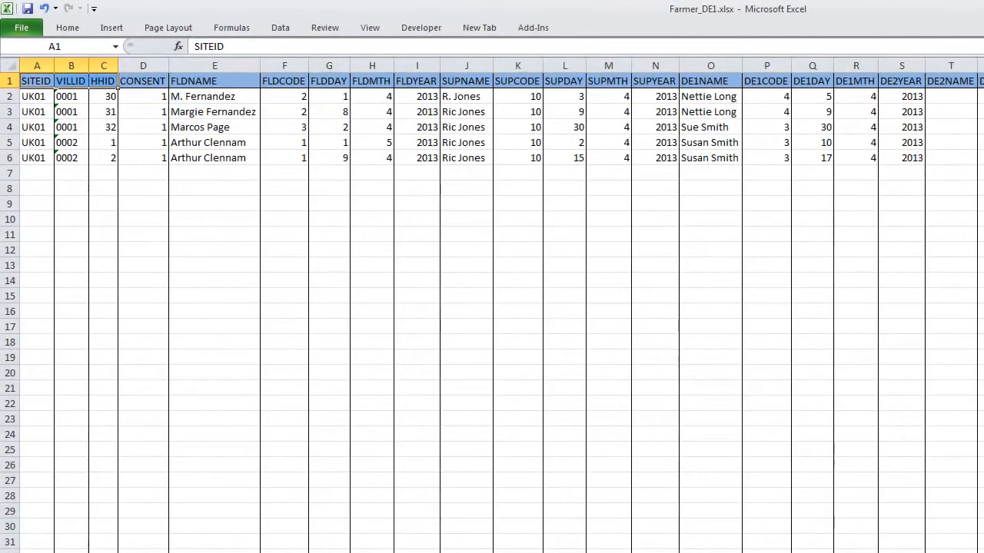
pyautogui.click(332, 131)
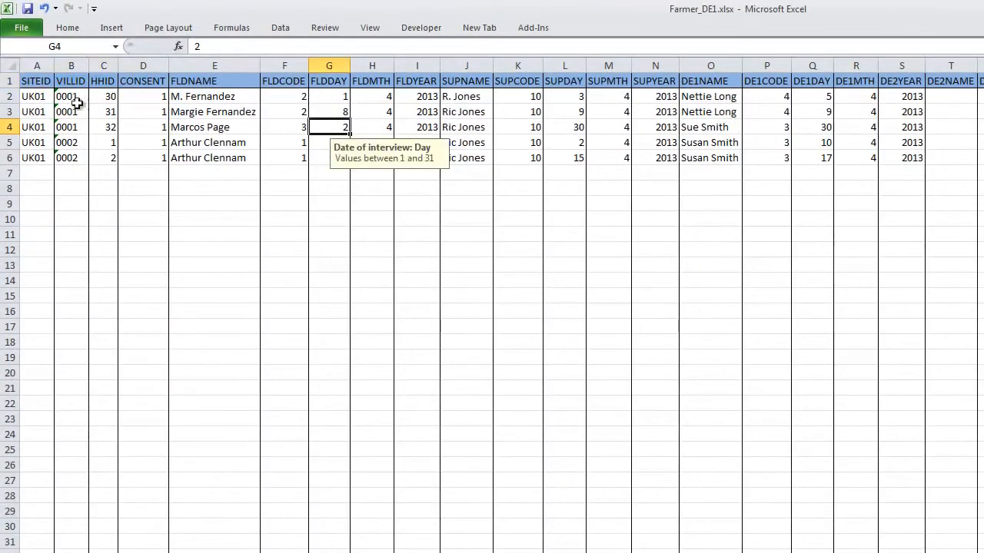
pyautogui.click(283, 30)
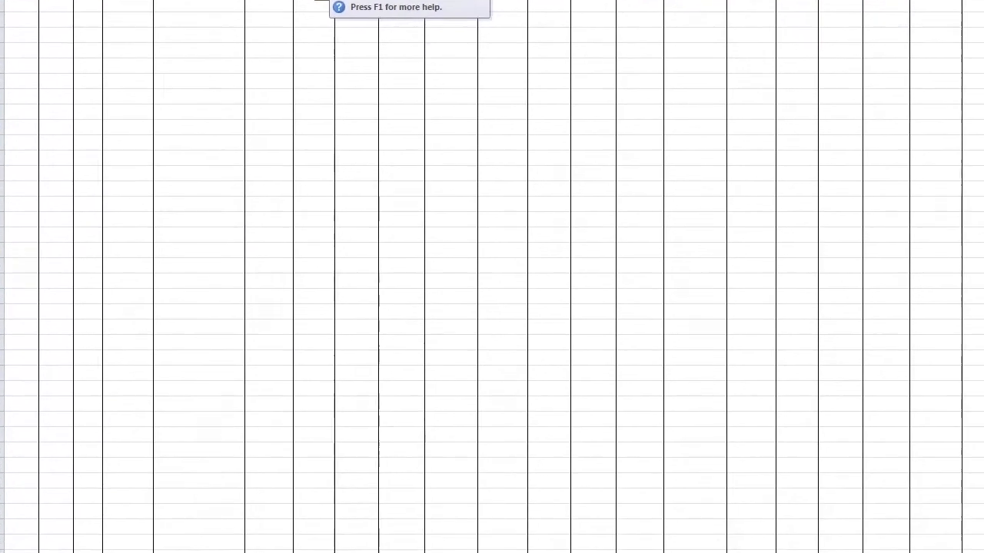
pyautogui.click(345, 0)
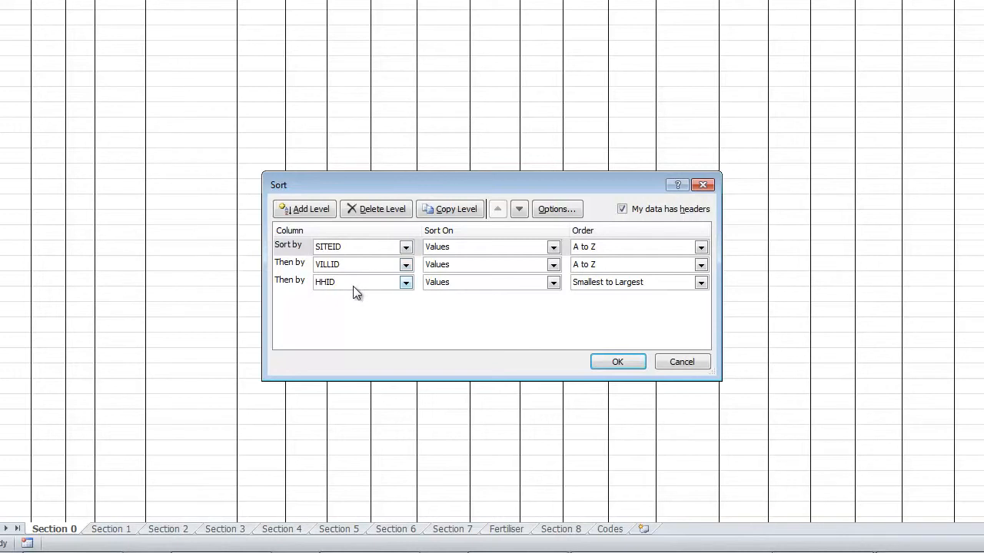
pyautogui.click(617, 364)
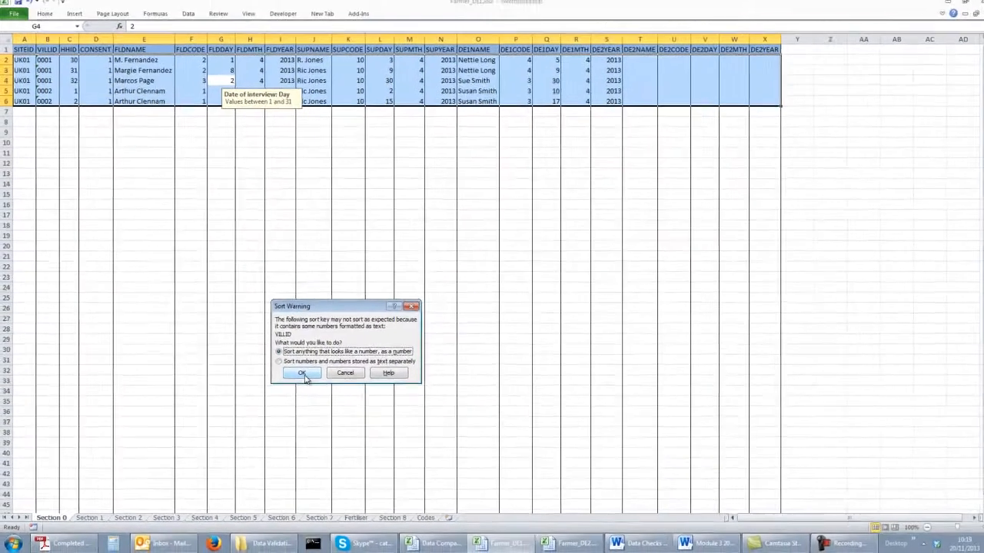
pyautogui.click(430, 317)
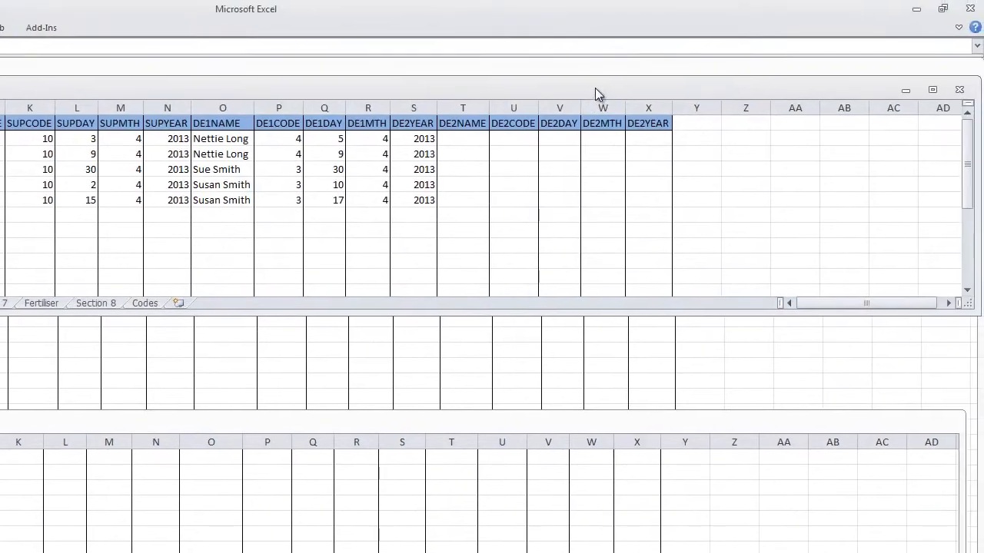
# Arrange all open workbook windows horizontally.
pyautogui.rightClick(596, 90)
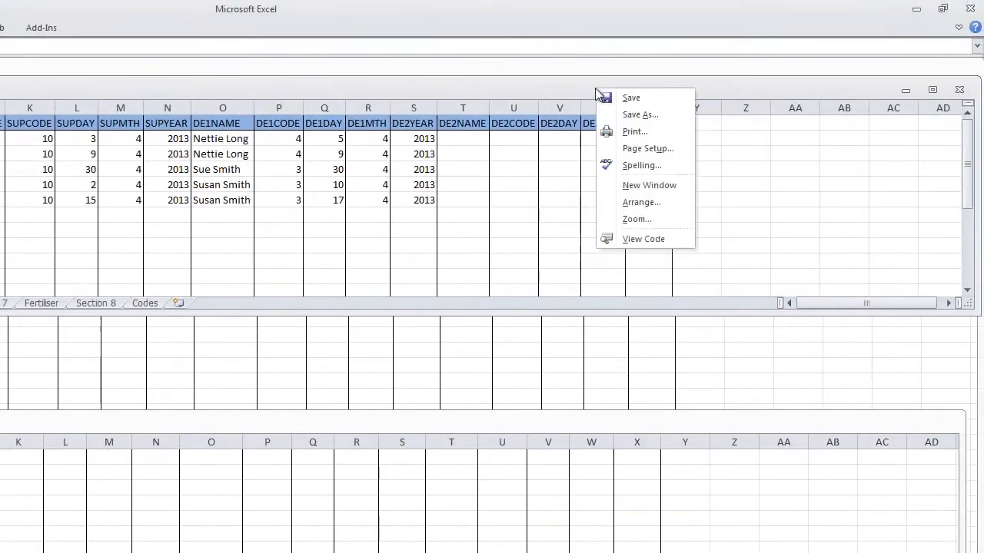
pyautogui.click(641, 203)
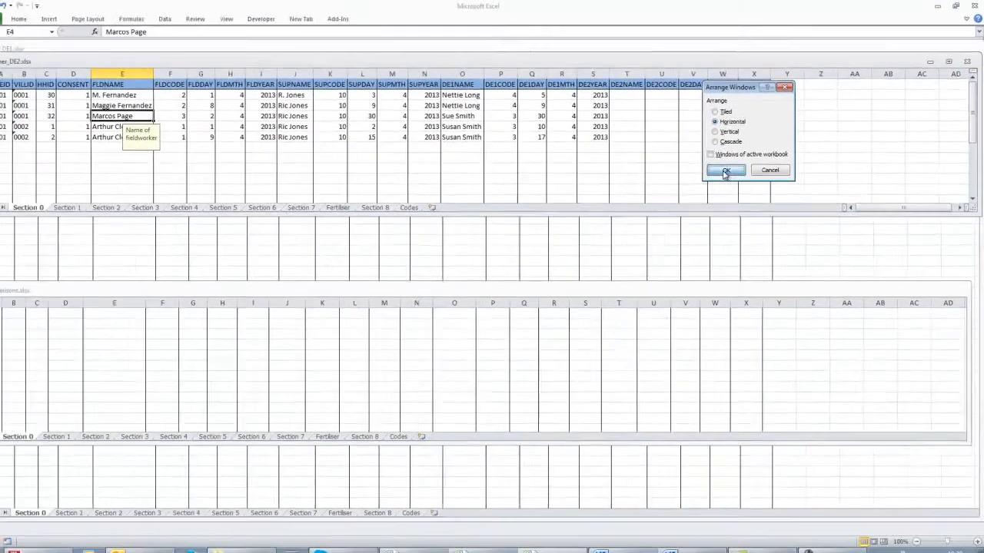
pyautogui.click(607, 248)
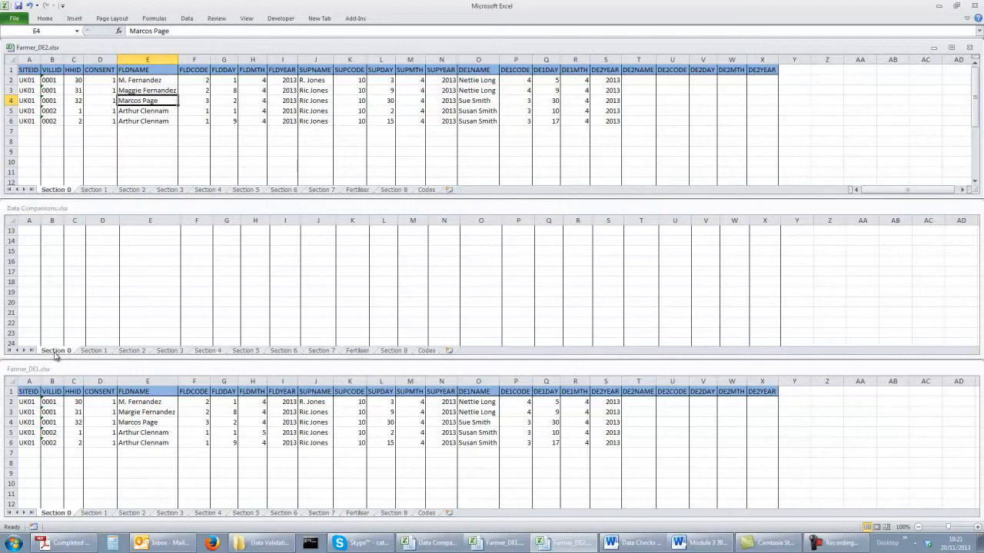
# Show the Section 0 sheet in Farmer_DE2, Farmer_DE1 and Data Comparisons, with the comparison sheet's header row in view.
pyautogui.click(55, 190)
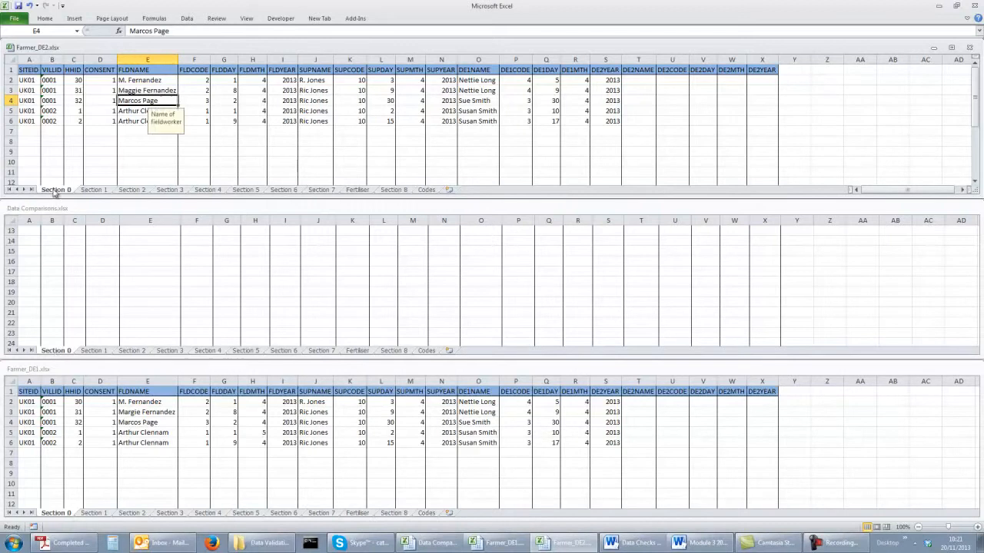
pyautogui.click(56, 513)
pyautogui.click(62, 351)
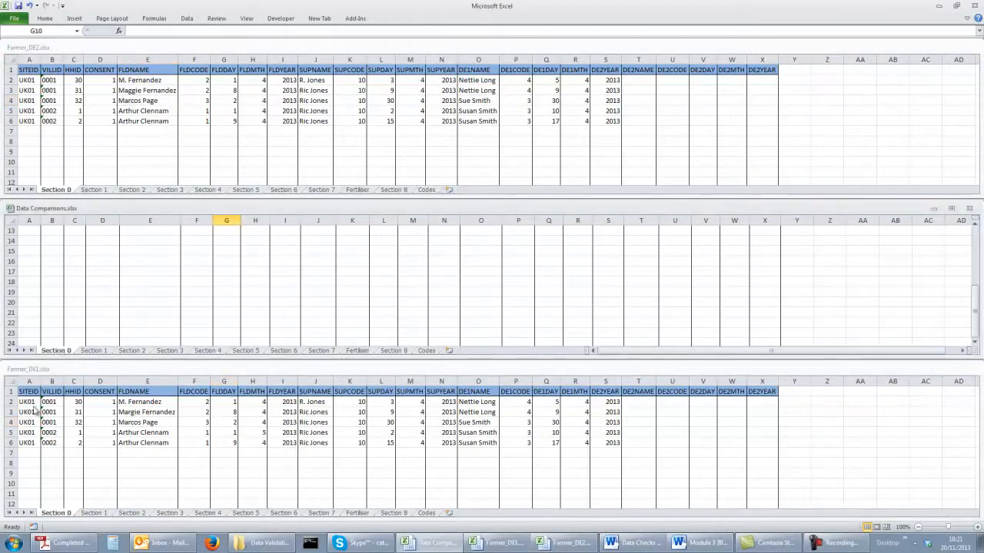
pyautogui.scroll(4, 462, 245)
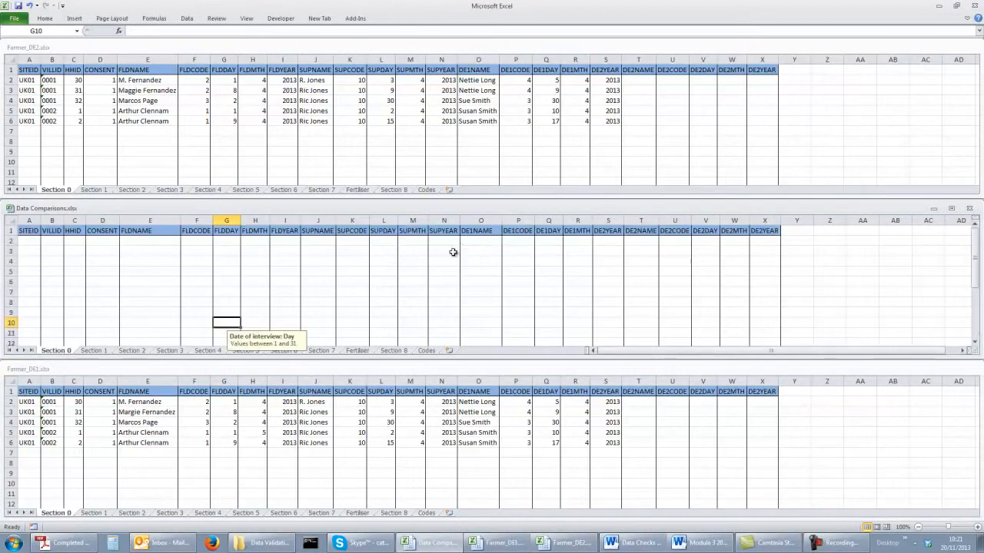
# Begin an IF formula in cell A2 of Data Comparisons testing whether Section 0 A2 in Farmer_DE1 equals A2 in Farmer_DE2.
pyautogui.click(25, 242)
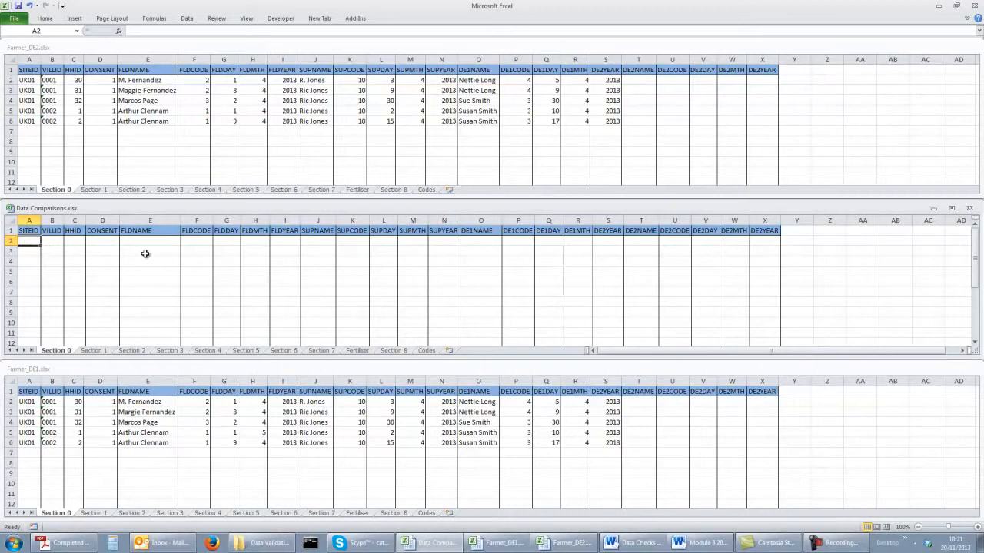
pyautogui.write('=')
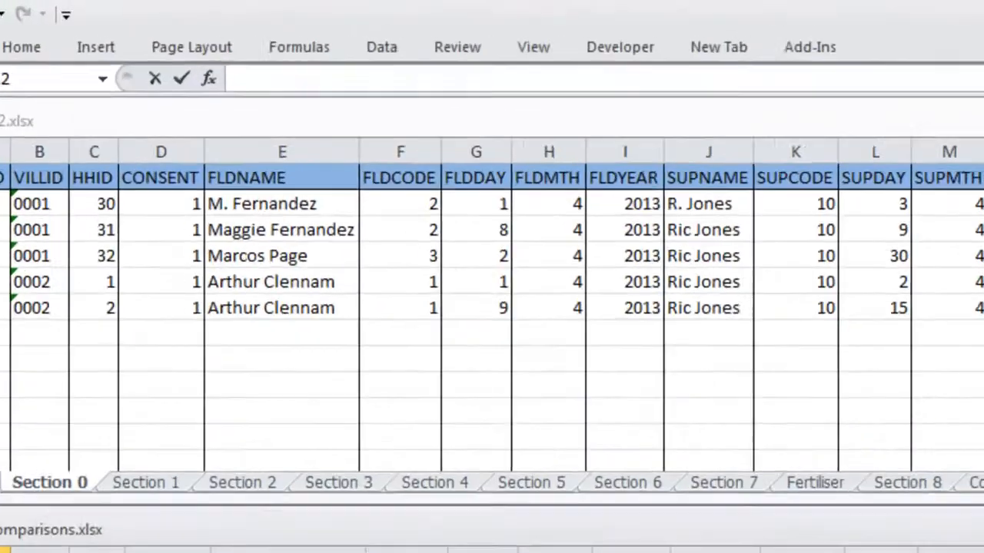
pyautogui.write('if')
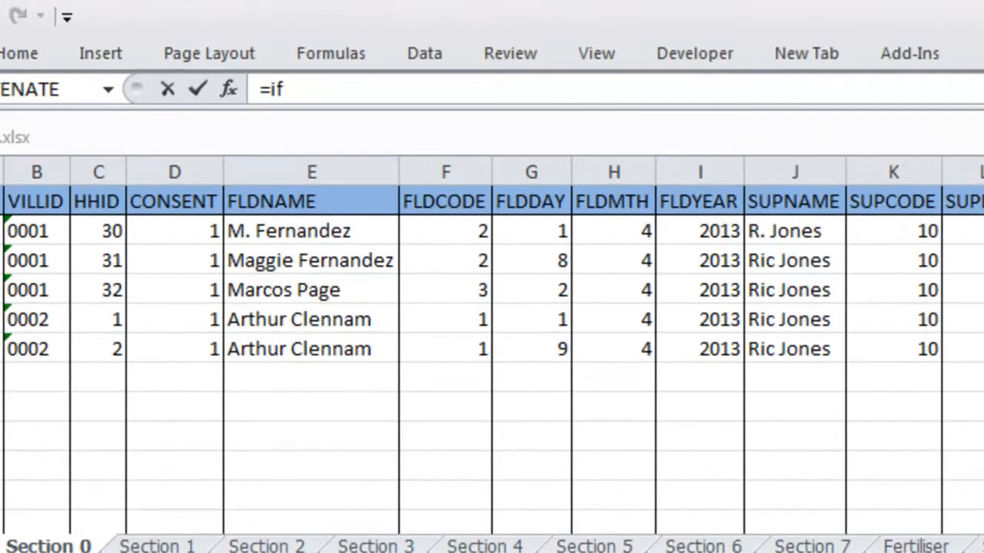
pyautogui.write('(')
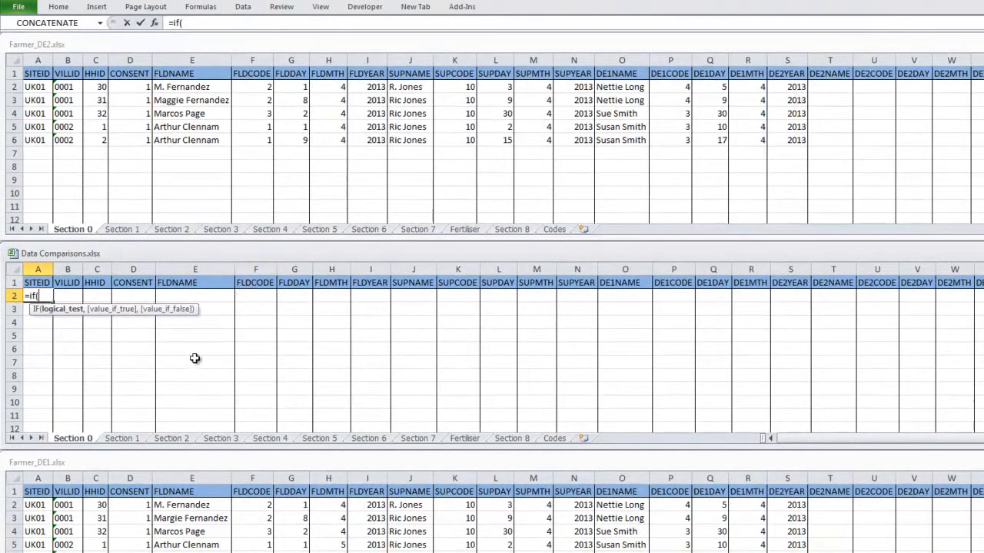
pyautogui.click(38, 506)
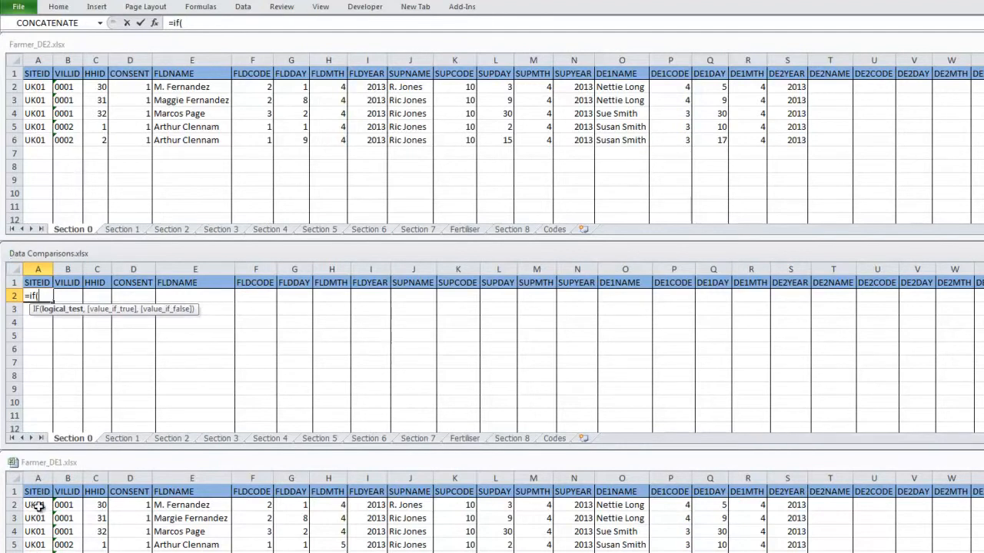
pyautogui.click(38, 506)
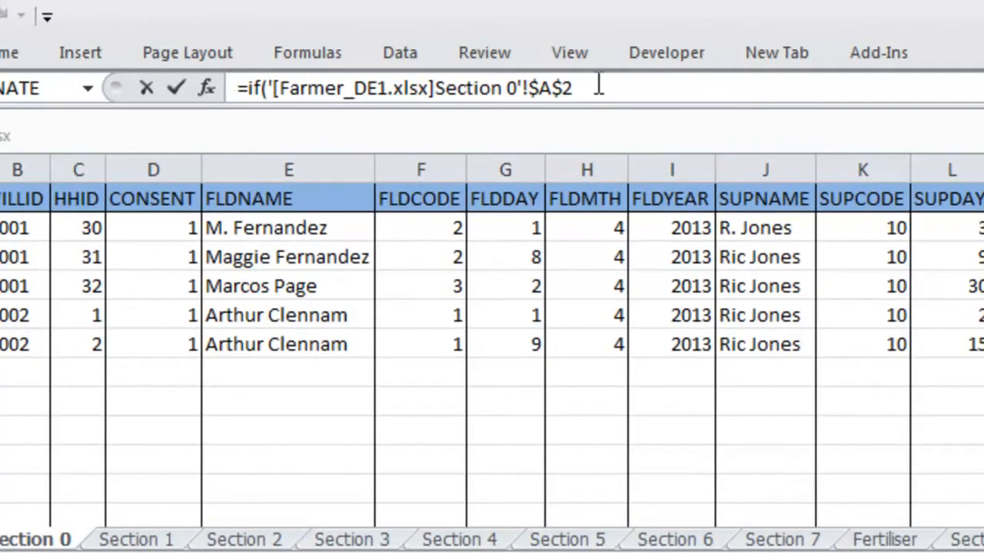
pyautogui.click(599, 87)
pyautogui.write('=')
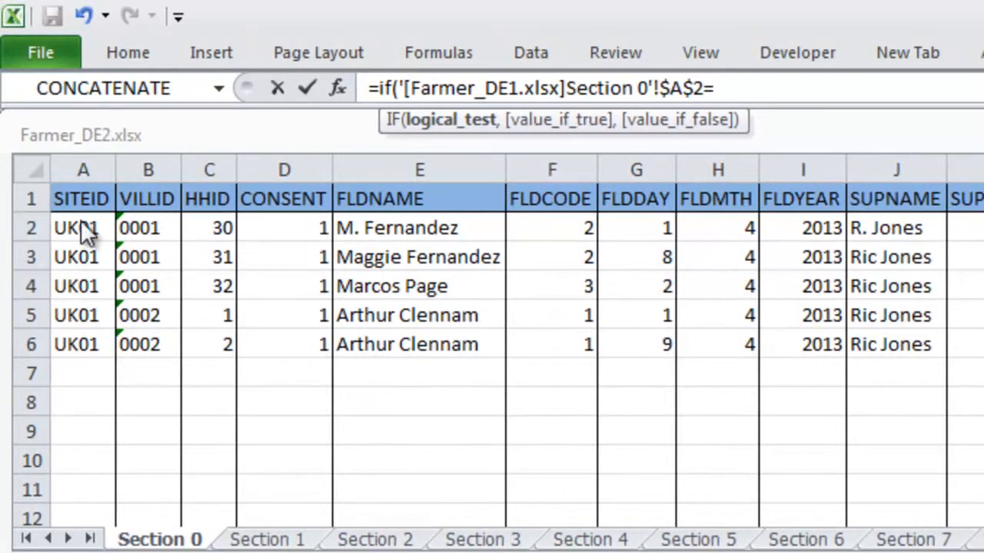
pyautogui.click(82, 227)
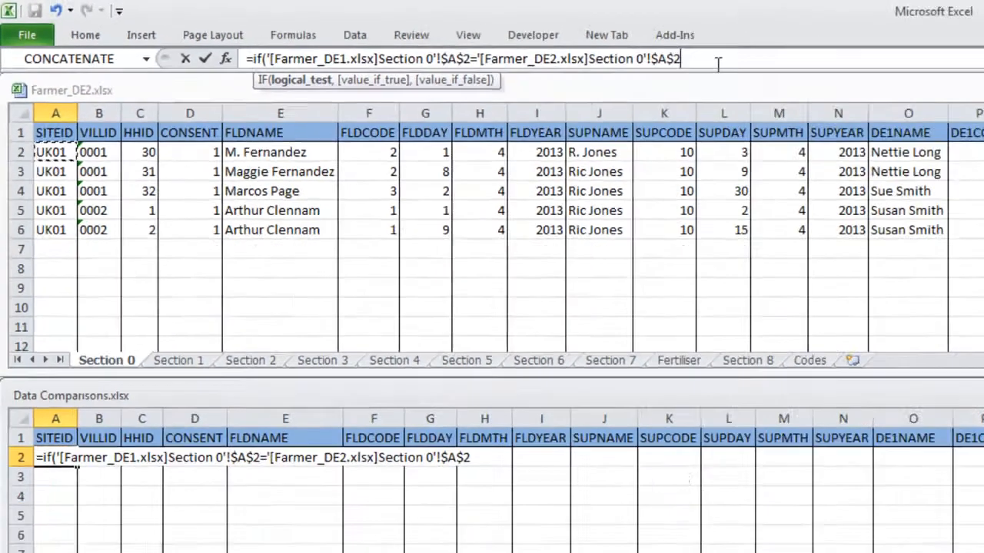
# Complete the IF formula's arguments with true for a match and false for a mismatch, and close the bracket.
pyautogui.write(',')
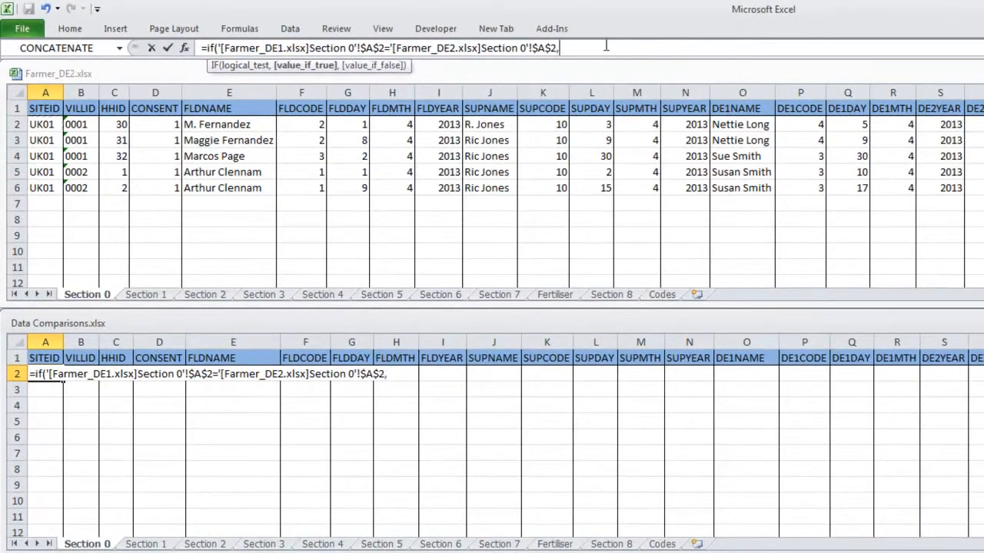
pyautogui.write('true')
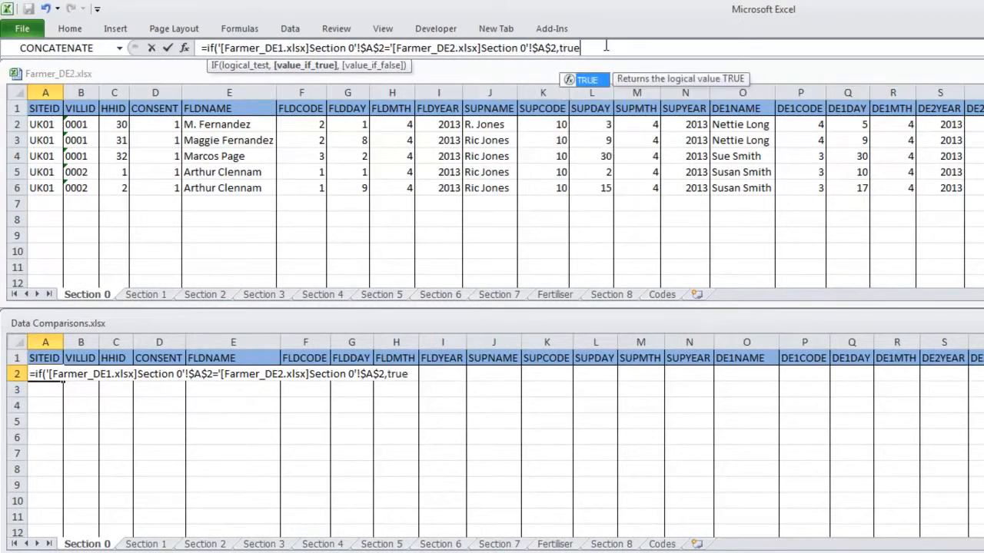
pyautogui.write(',false')
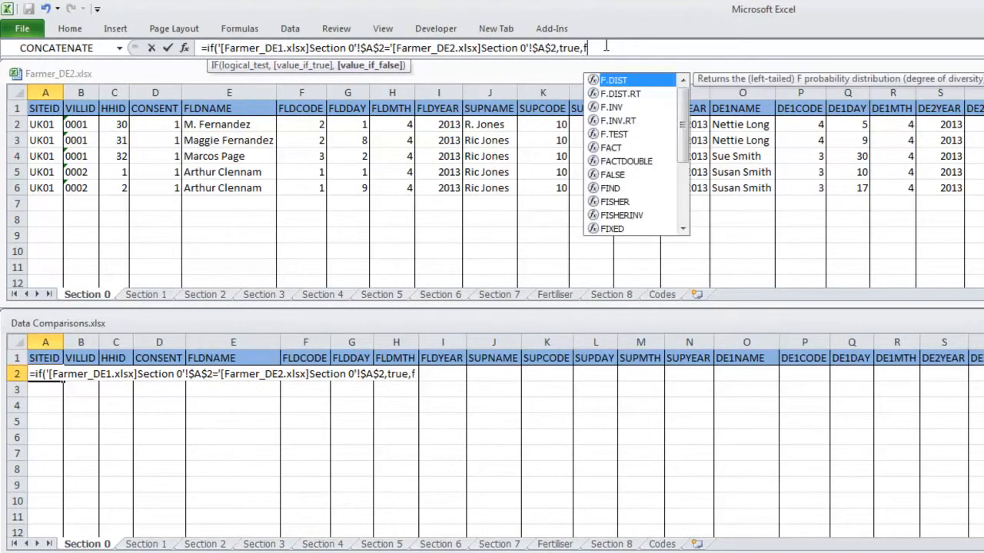
pyautogui.write(')')
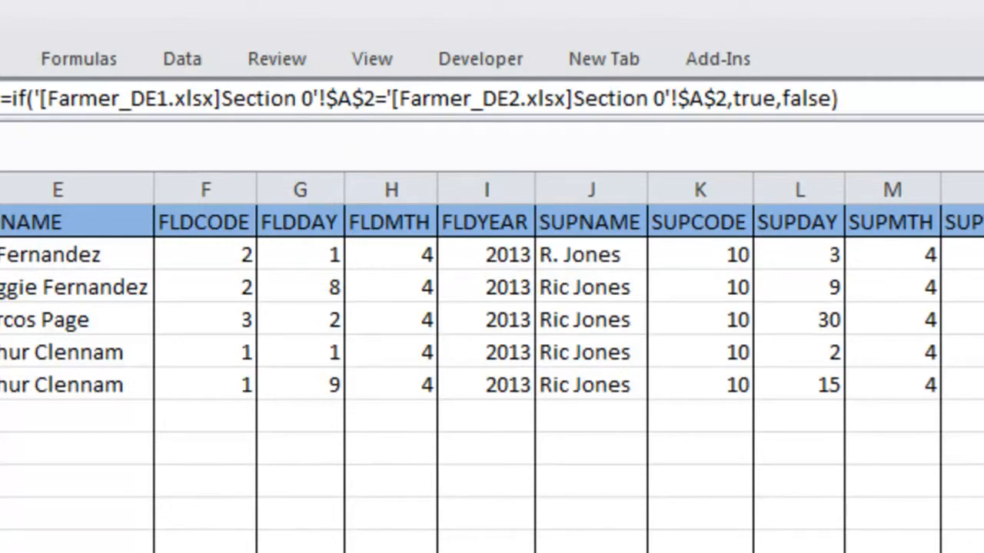
# Make both A2 references in the IF formula relative, for Farmer_DE1 and Farmer_DE2, and enter the formula.
pyautogui.click(351, 100)
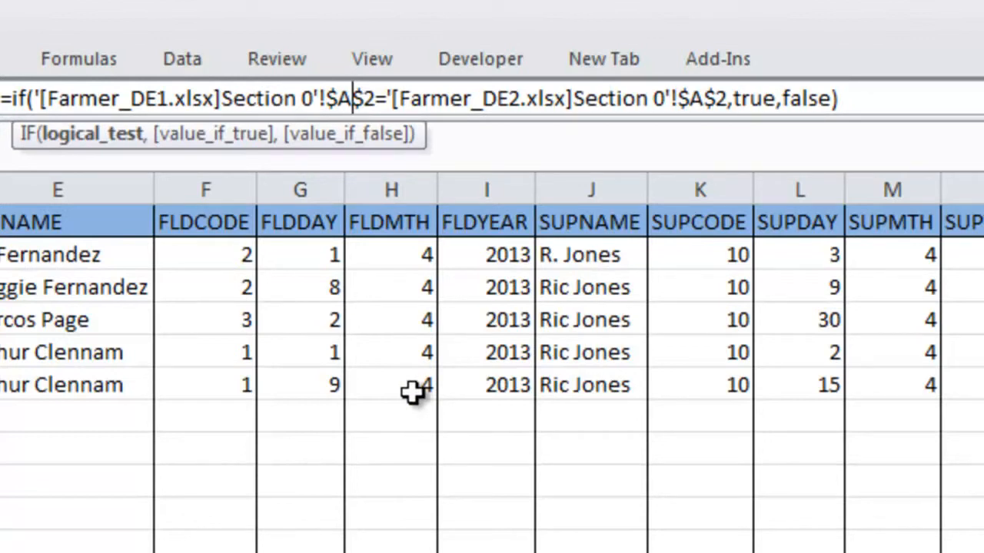
pyautogui.press('F4')
pyautogui.press('F4')
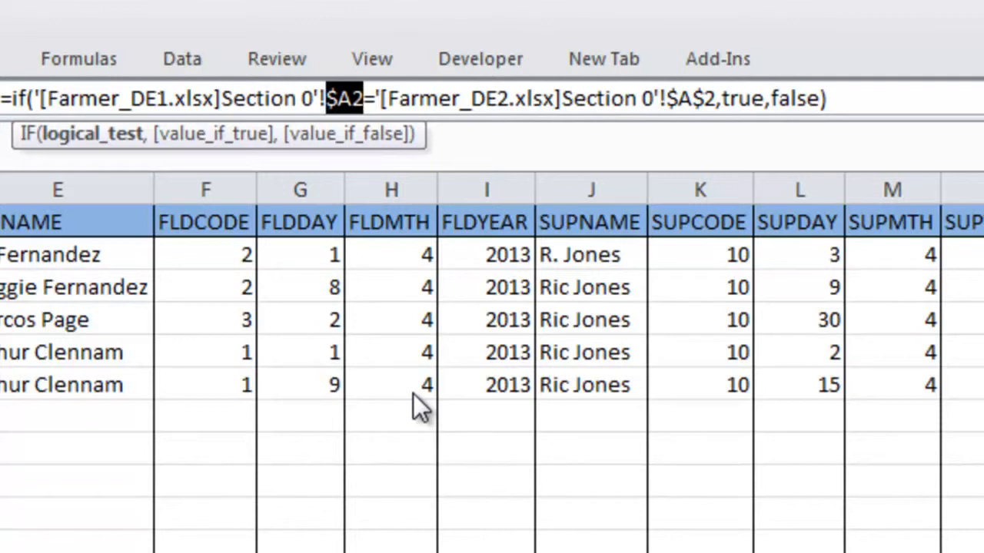
pyautogui.press('F4')
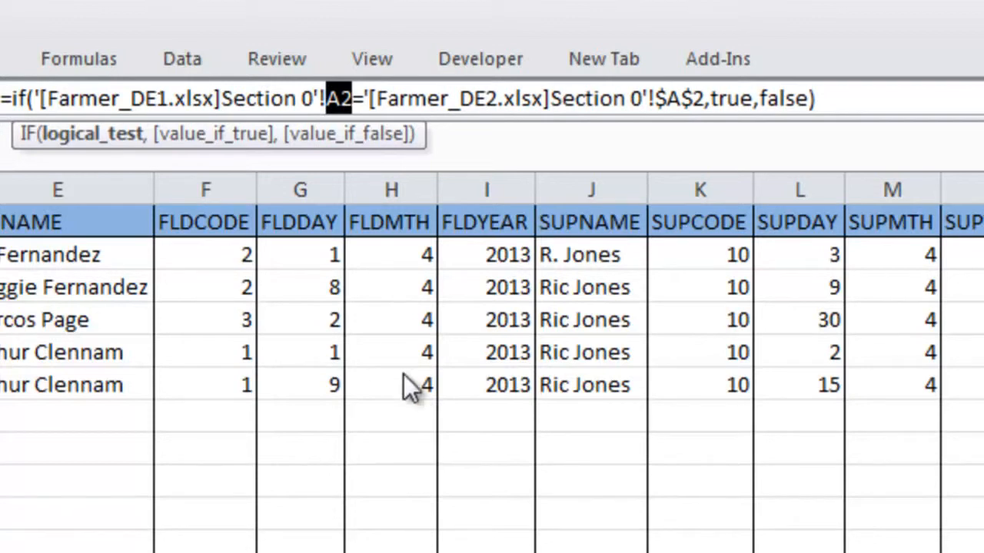
pyautogui.click(681, 99)
pyautogui.press('F4')
pyautogui.press('F4')
pyautogui.press('F4')
pyautogui.click(861, 98)
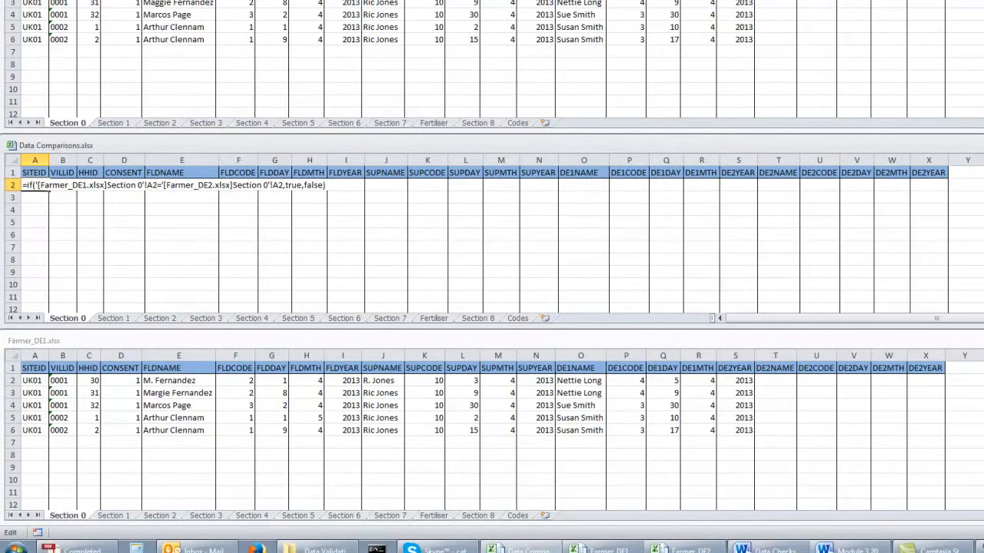
pyautogui.press('Return')
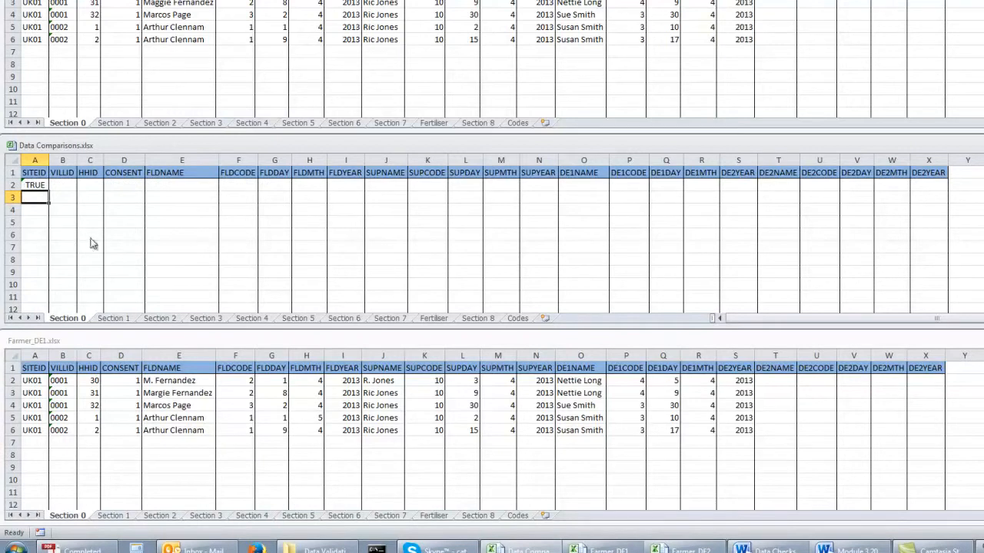
# Fill the comparison formula from A2 down to row 6 and across to column X.
pyautogui.click(38, 186)
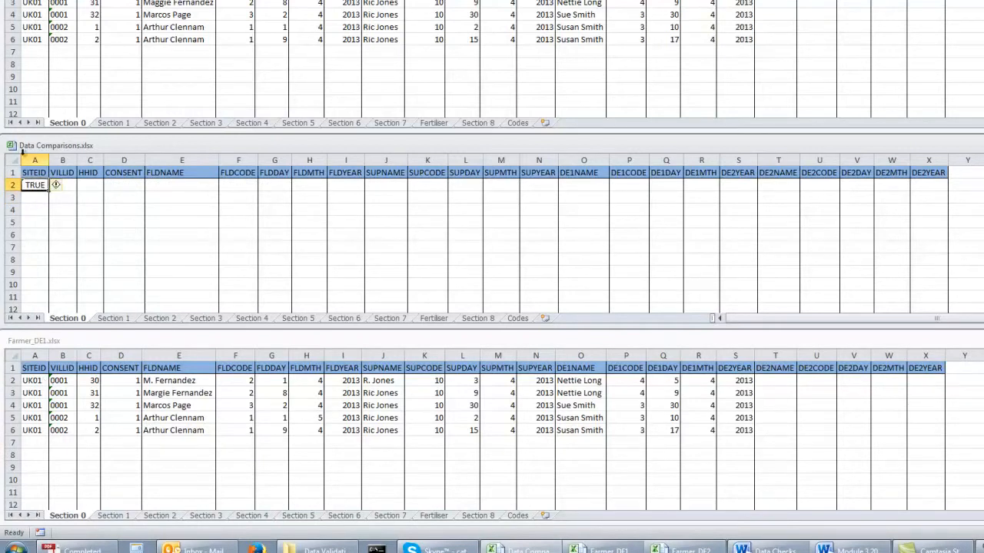
pyautogui.moveTo(50, 193); pyautogui.dragTo(50, 243)
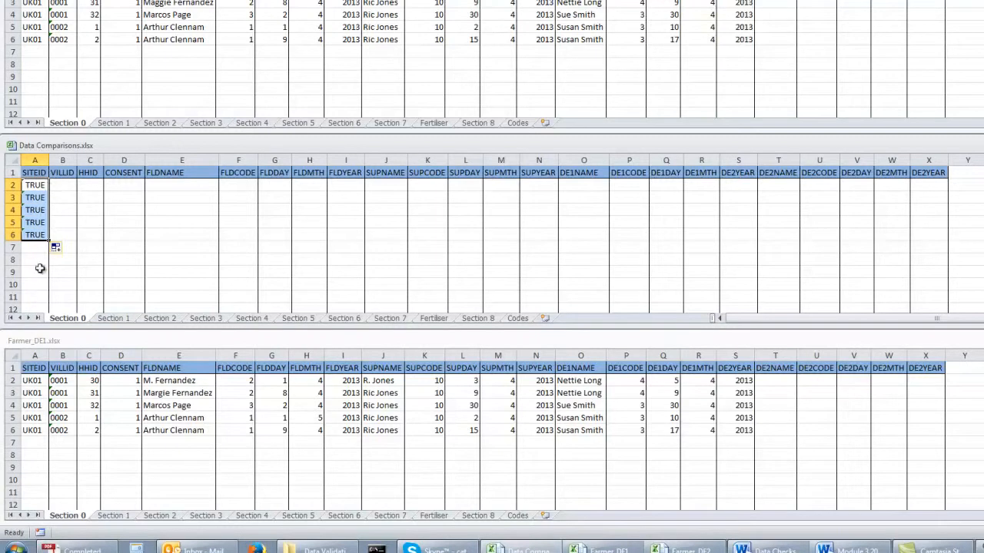
pyautogui.moveTo(49, 240); pyautogui.dragTo(944, 233)
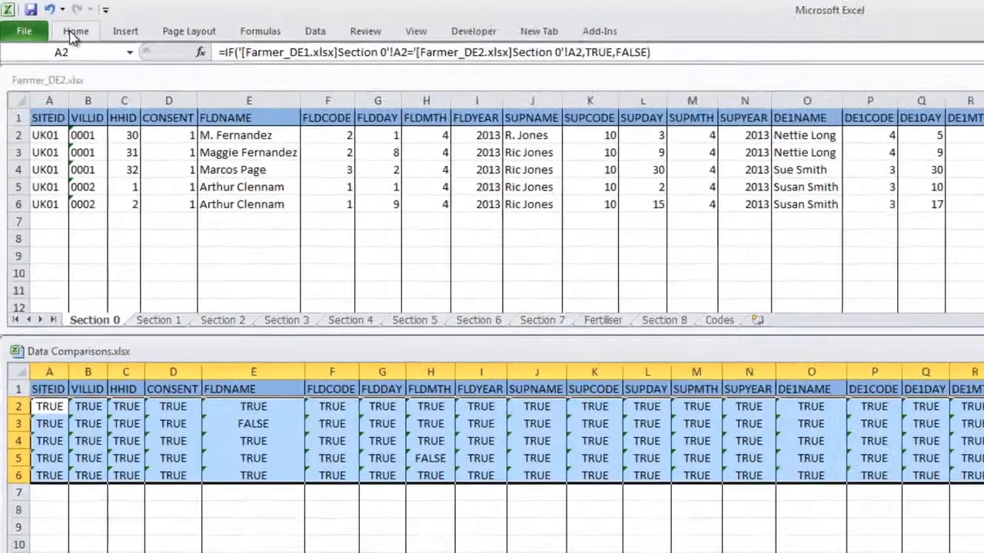
# Create an Equal To conditional formatting rule for the comparison range that targets cells equal to FALSE.
pyautogui.click(73, 35)
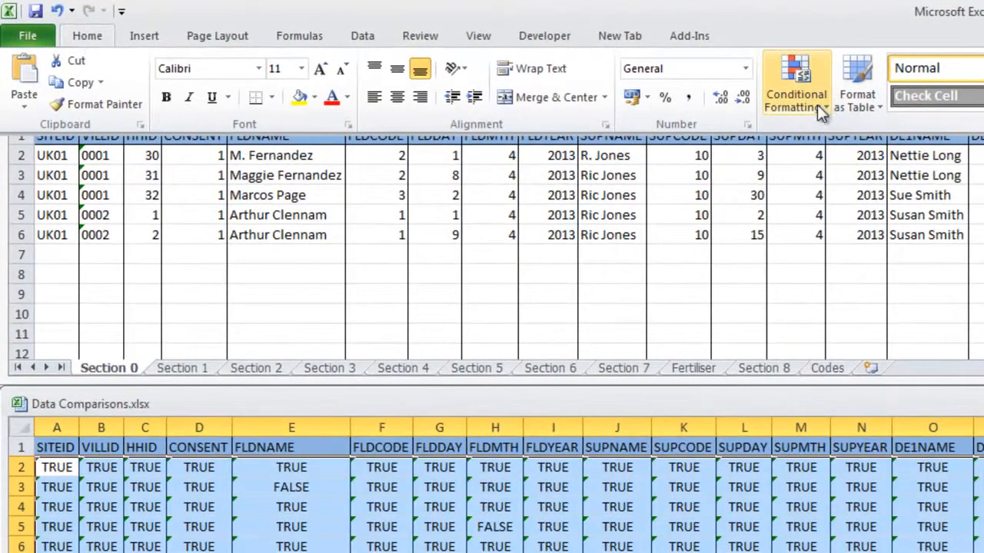
pyautogui.click(817, 106)
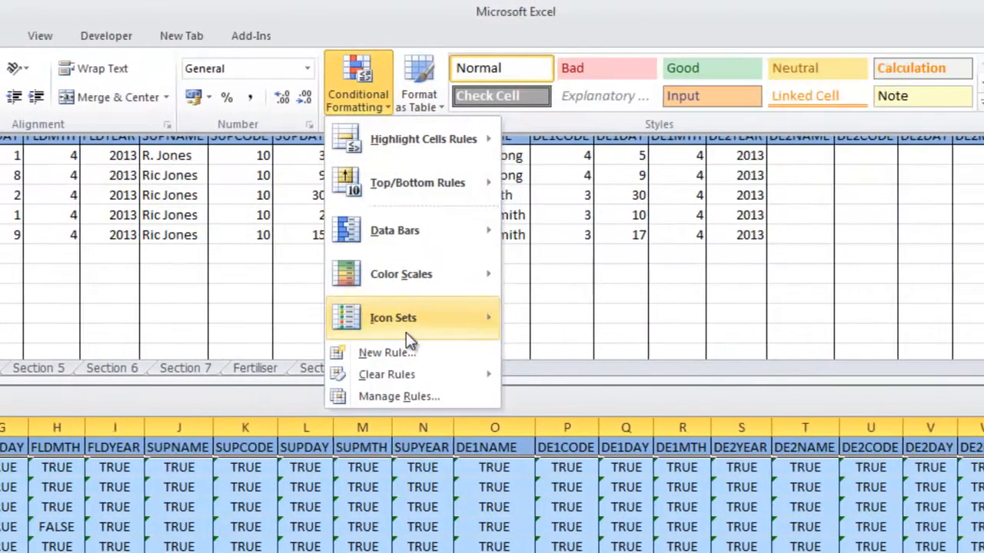
pyautogui.moveTo(388, 143)
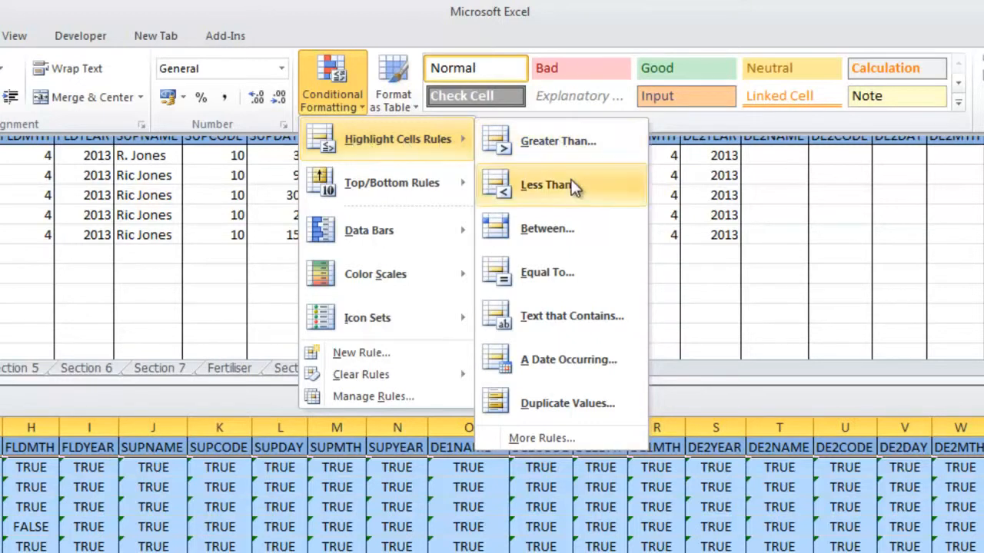
pyautogui.click(556, 277)
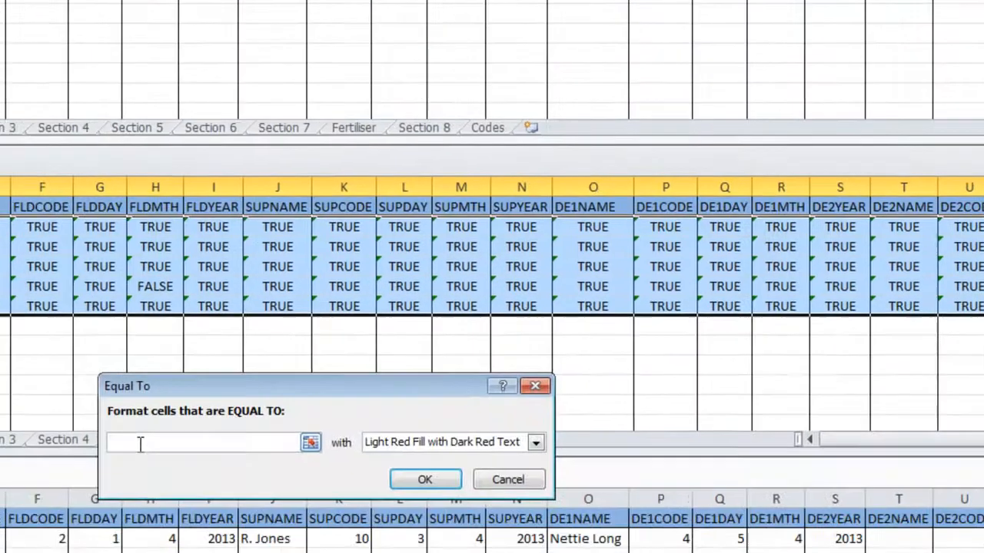
pyautogui.write('FALSE')
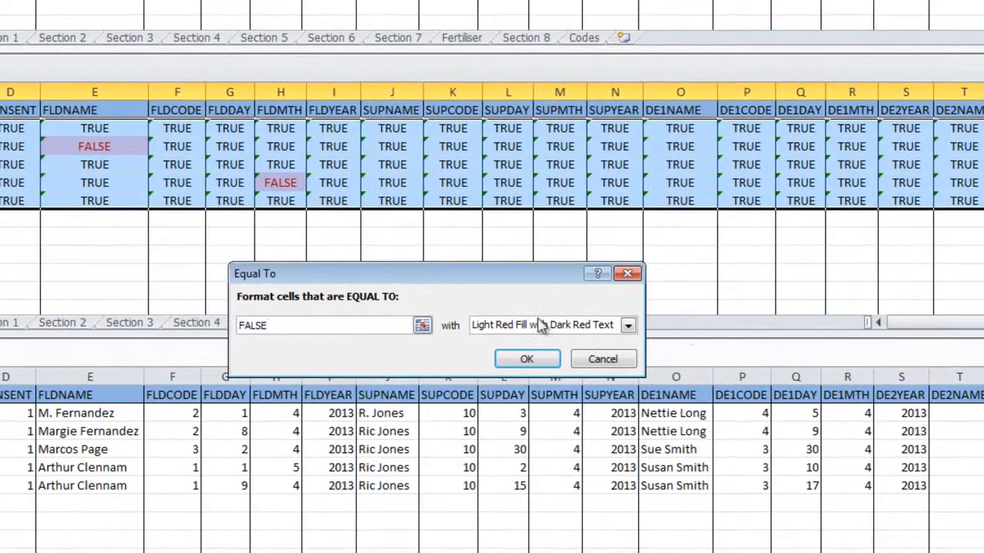
# Give the FALSE rule a custom yellow fill, apply it and deselect the comparison range.
pyautogui.click(628, 325)
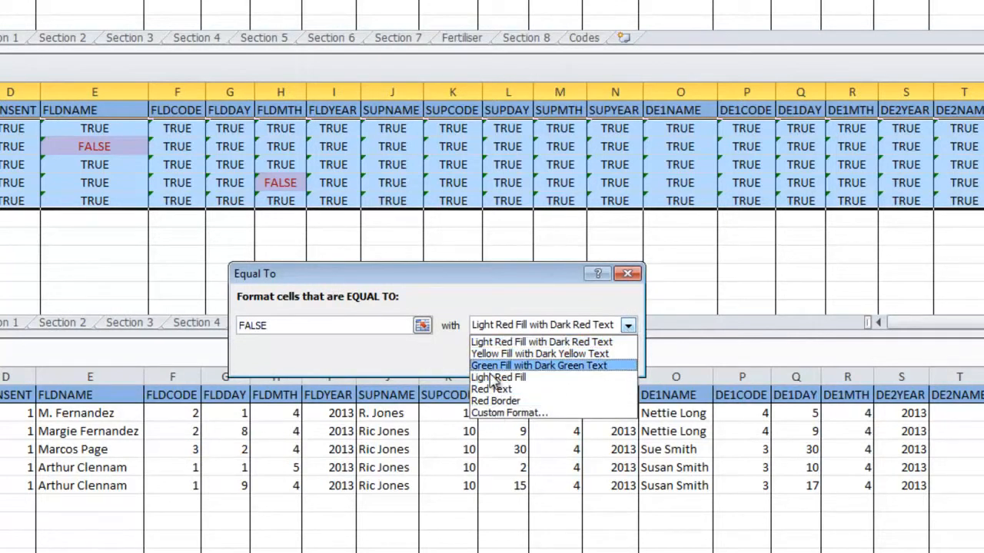
pyautogui.click(486, 414)
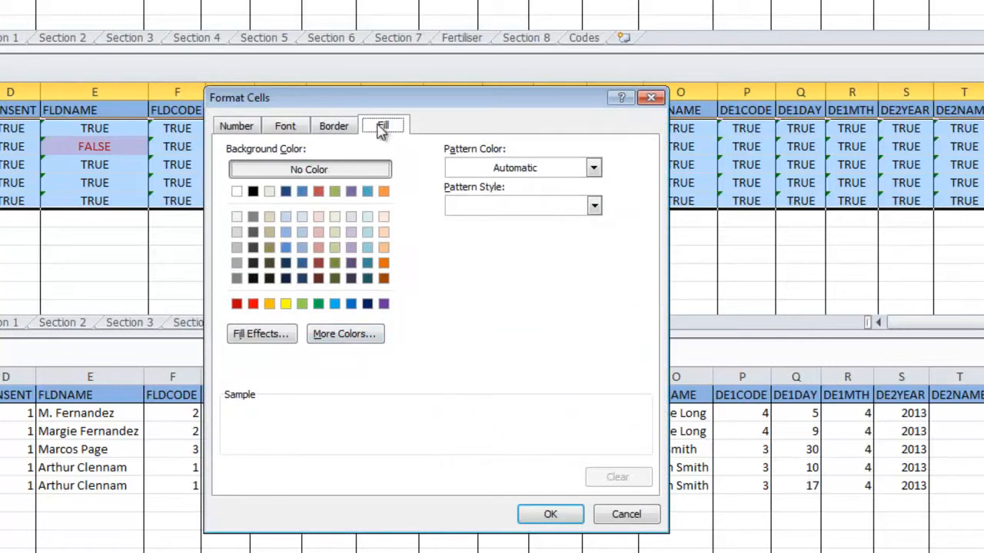
pyautogui.click(285, 304)
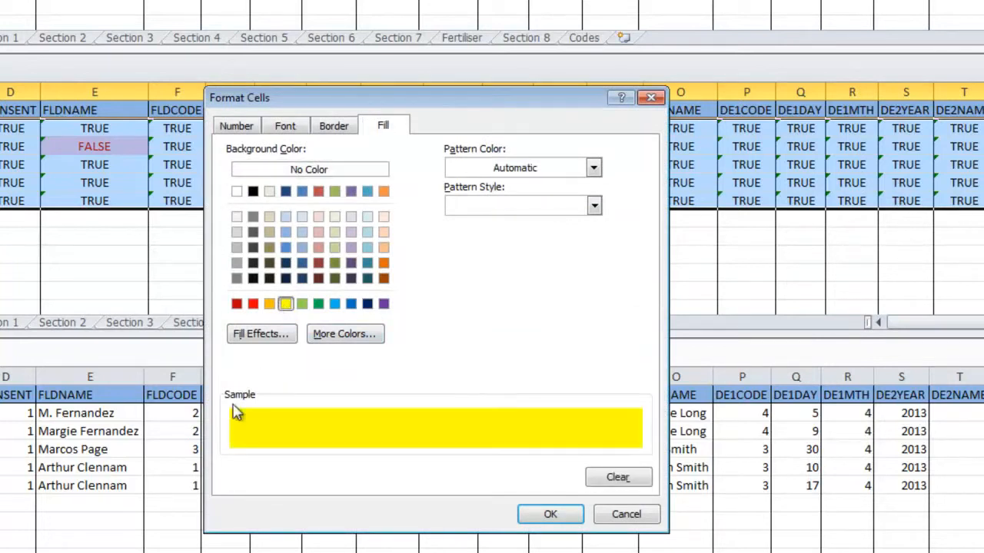
pyautogui.click(560, 515)
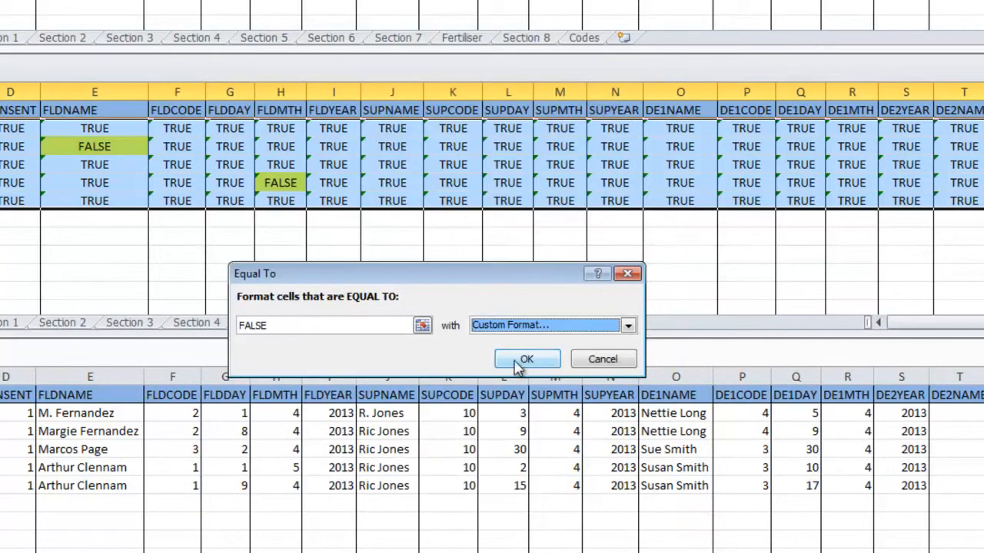
pyautogui.click(526, 358)
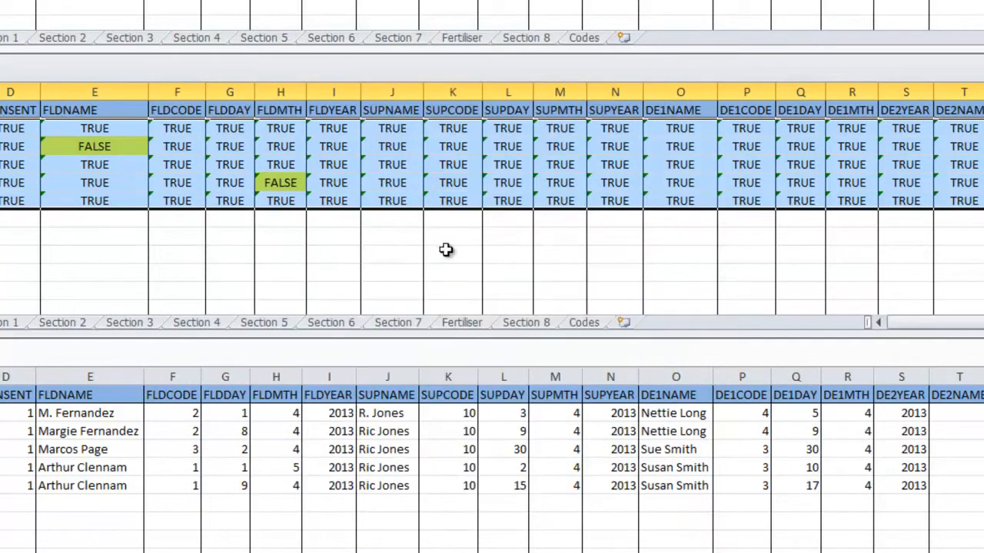
pyautogui.click(376, 181)
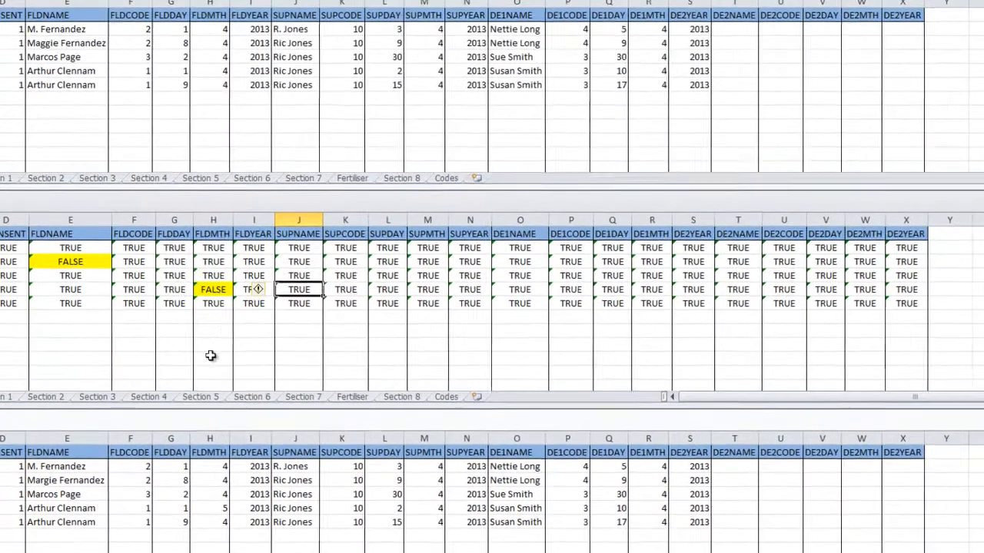
pyautogui.click(212, 330)
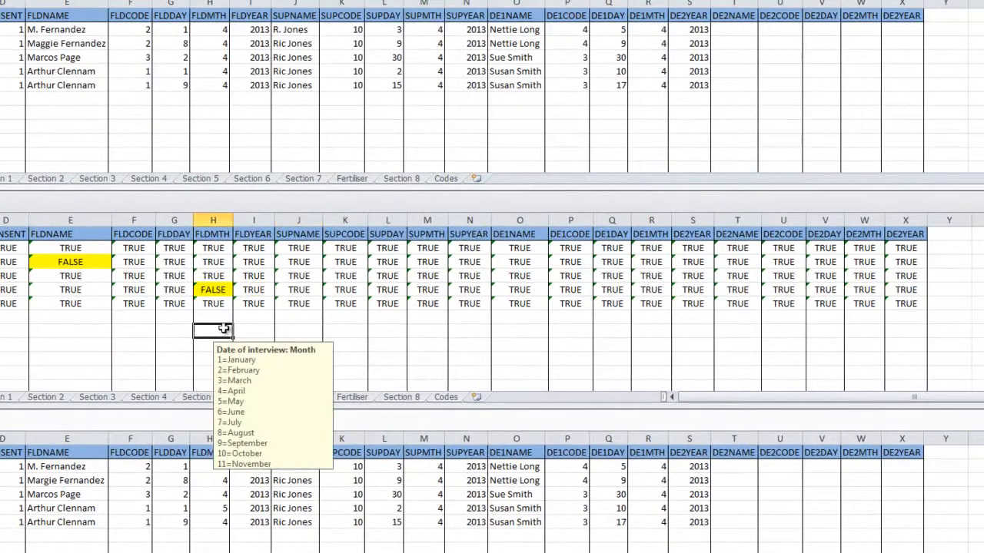
# Examine the flagged FLDNAME cell in row 3 and its source entries in Farmer_DE1 and Farmer_DE2, then turn to the FLDMTH mismatch in row 5.
pyautogui.click(73, 262)
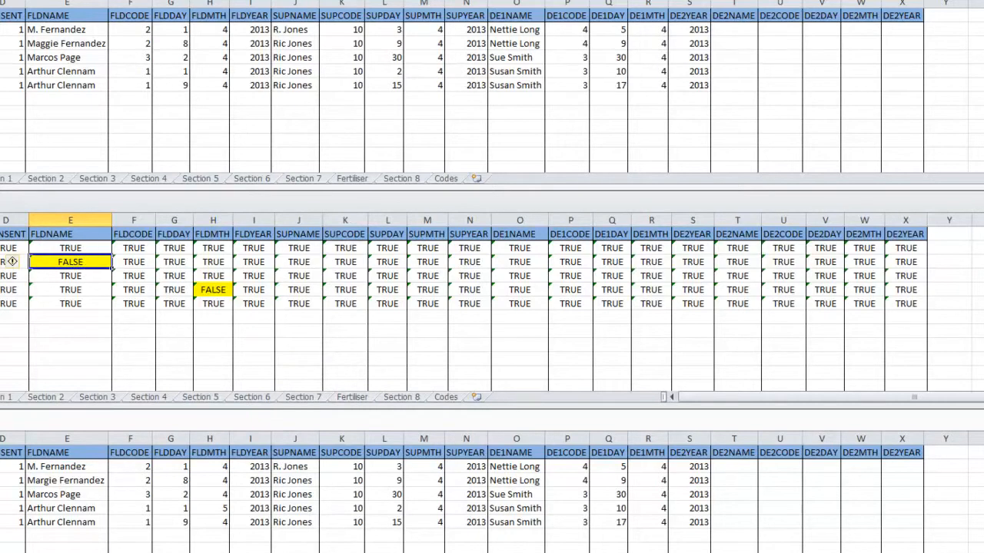
pyautogui.click(70, 481)
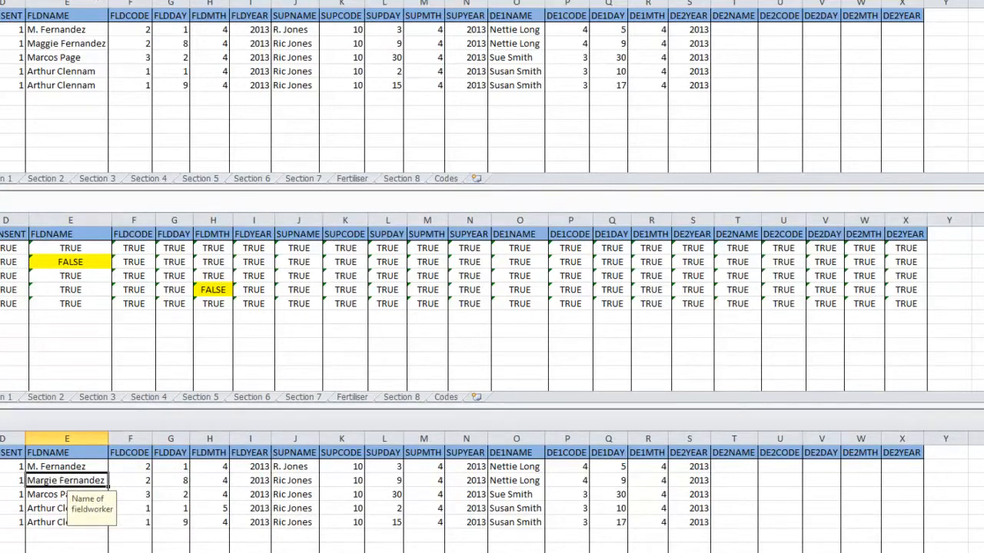
pyautogui.click(85, 44)
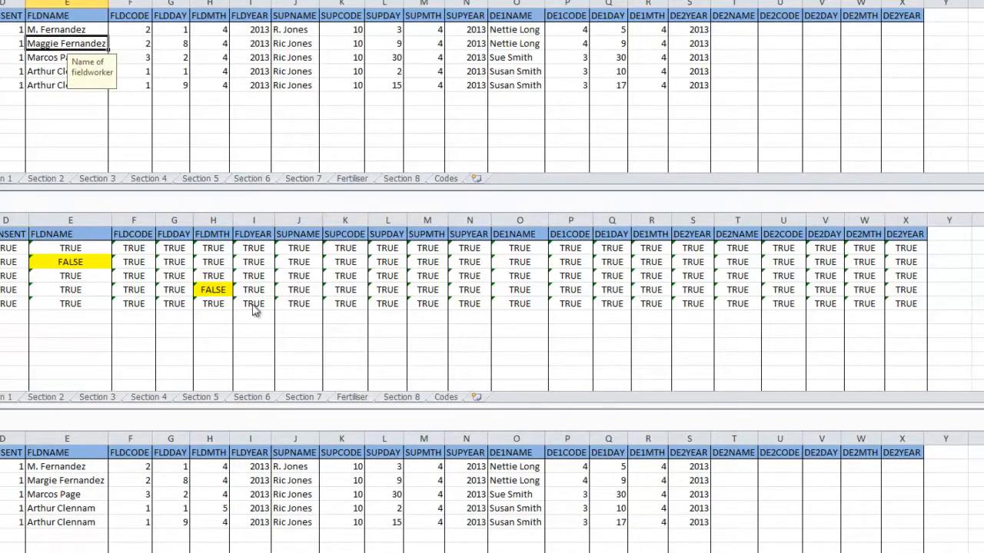
pyautogui.click(205, 515)
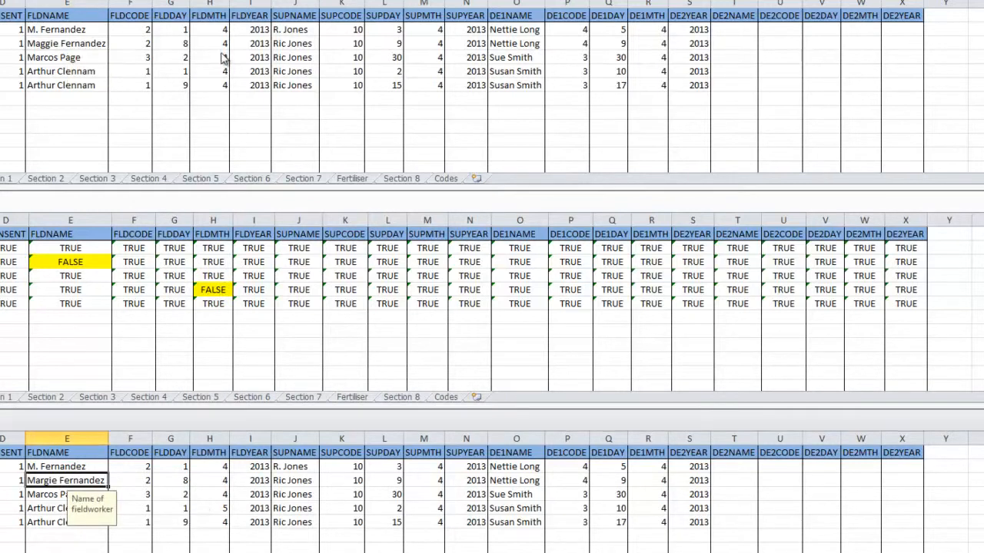